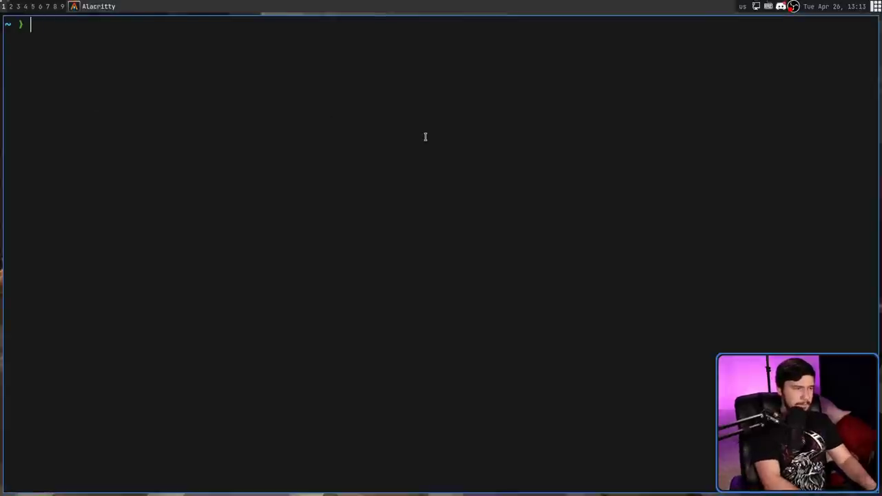
# Step: List the installed packages with pacman -Q in the terminal, and switch to PacFinder to view the full package list
pyautogui.write('pacman -Q')
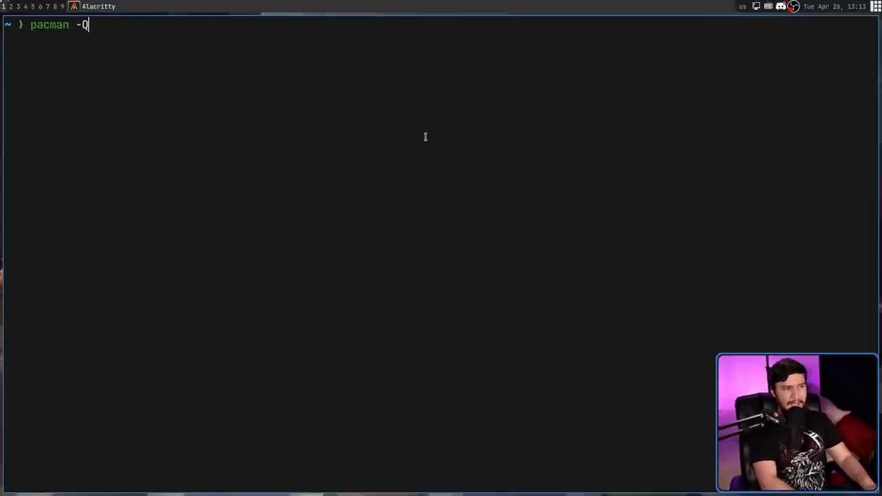
pyautogui.press('Return')
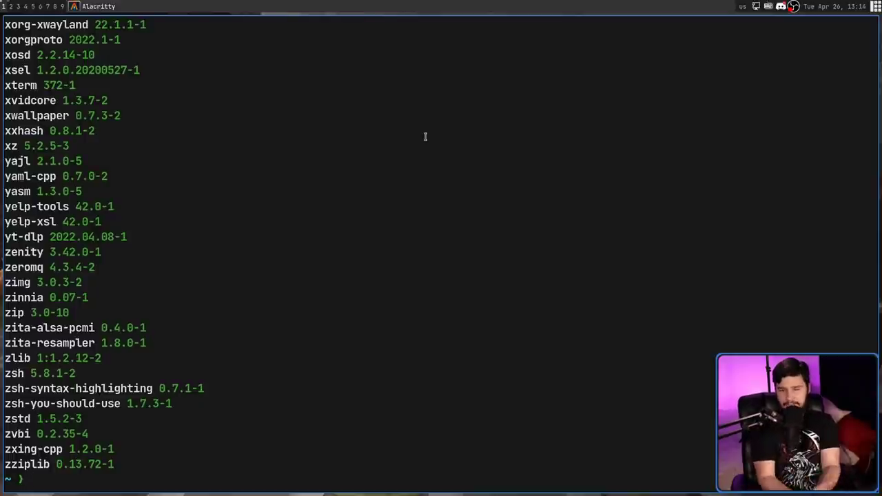
pyautogui.press('super+2')
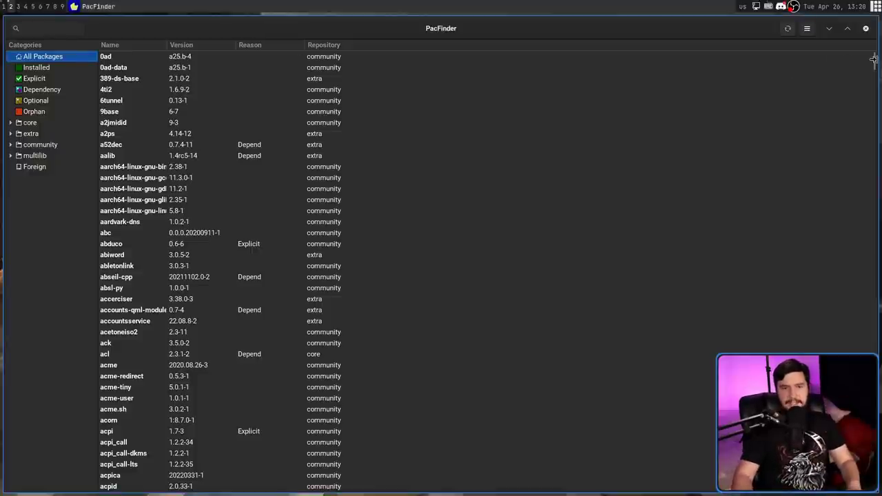
pyautogui.moveTo(873, 60)
pyautogui.mouseDown()
pyautogui.moveTo(870, 168)
pyautogui.moveTo(874, 55)
pyautogui.mouseUp()
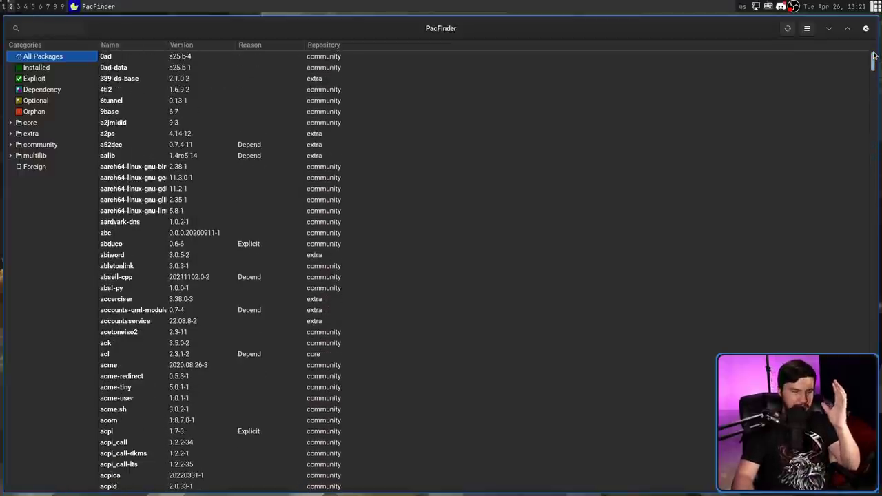
# Step: Open a terminal with enlarged text and start a full system upgrade with sudo pacman -Syu, entering the account password
pyautogui.press('super+Return')
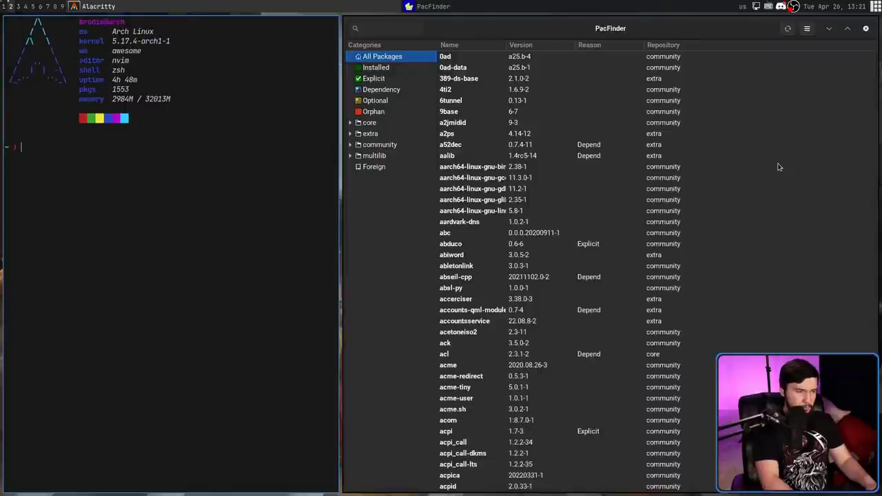
pyautogui.hotkey('ctrl', '+')
pyautogui.hotkey('ctrl', '+')
pyautogui.hotkey('ctrl', '+')
pyautogui.write('sudo')
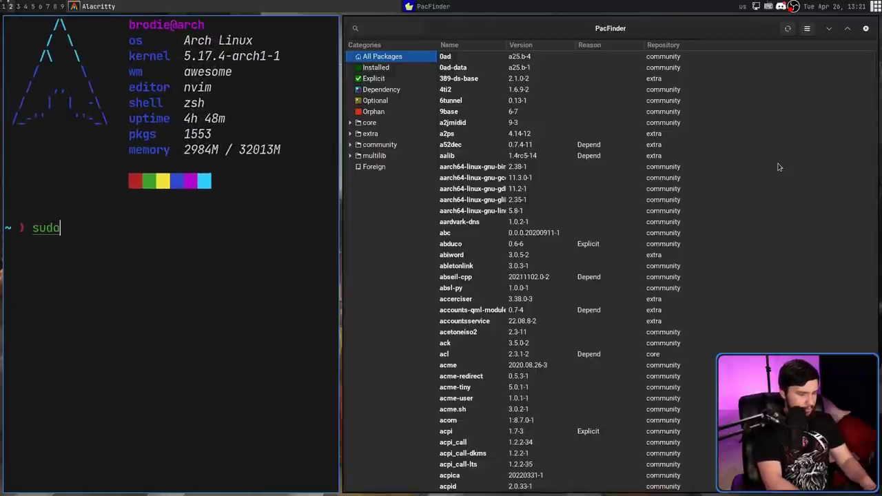
pyautogui.write(' pacman -s')
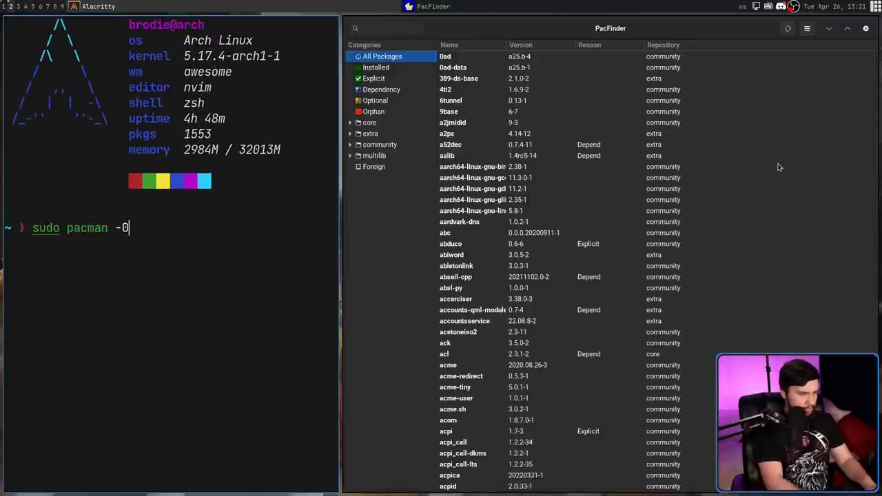
pyautogui.press('BackSpace')
pyautogui.write('Syu')
pyautogui.press('Return')
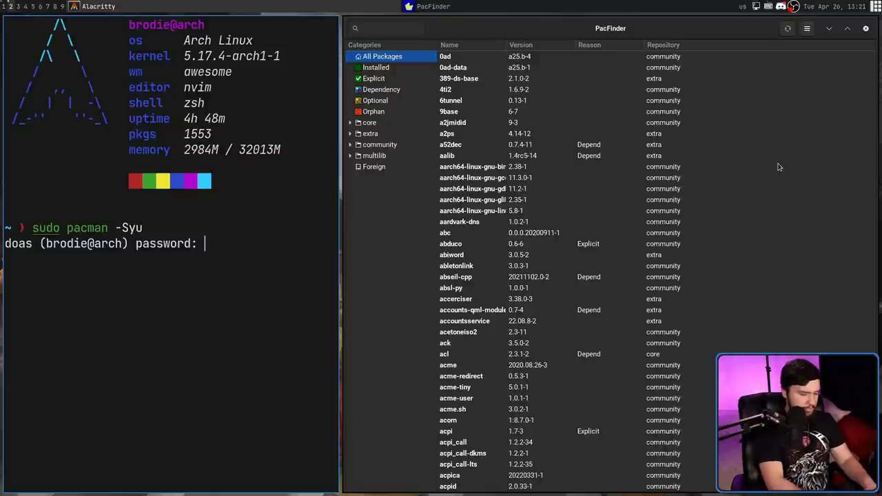
pyautogui.press('Return')
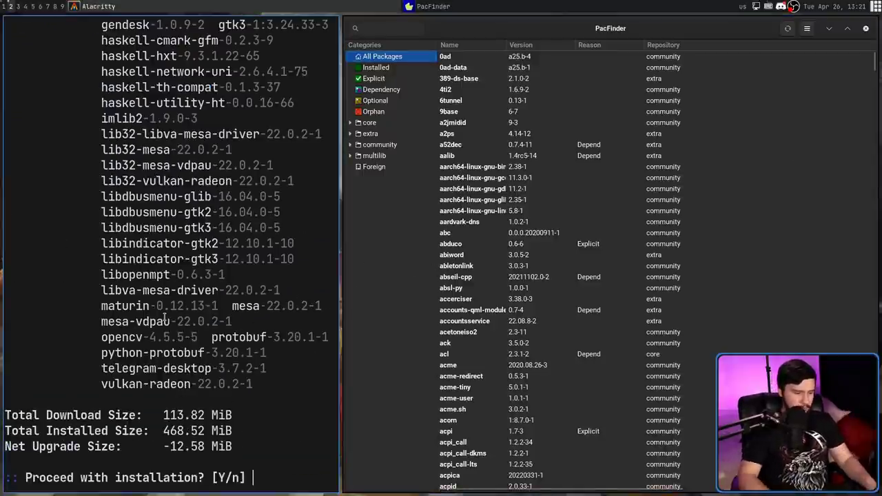
# Step: Decline the package installation with n and close the terminal
pyautogui.write('n')
pyautogui.press('Return')
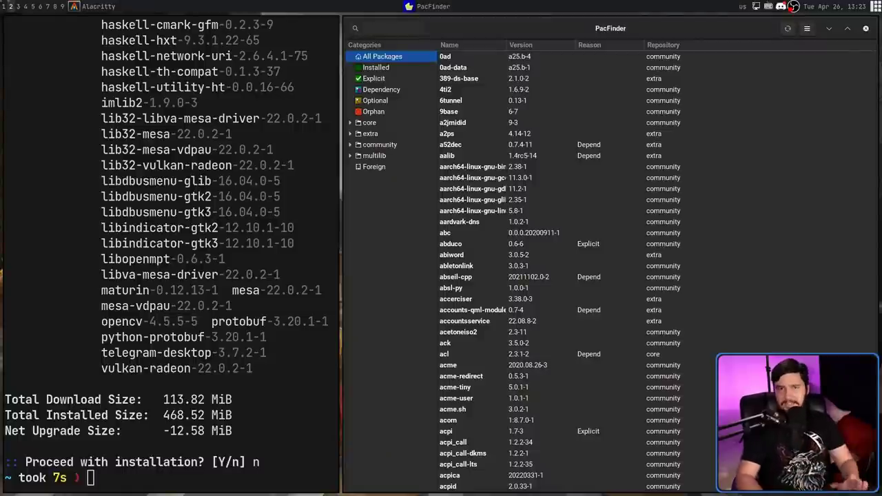
pyautogui.press('super+w')
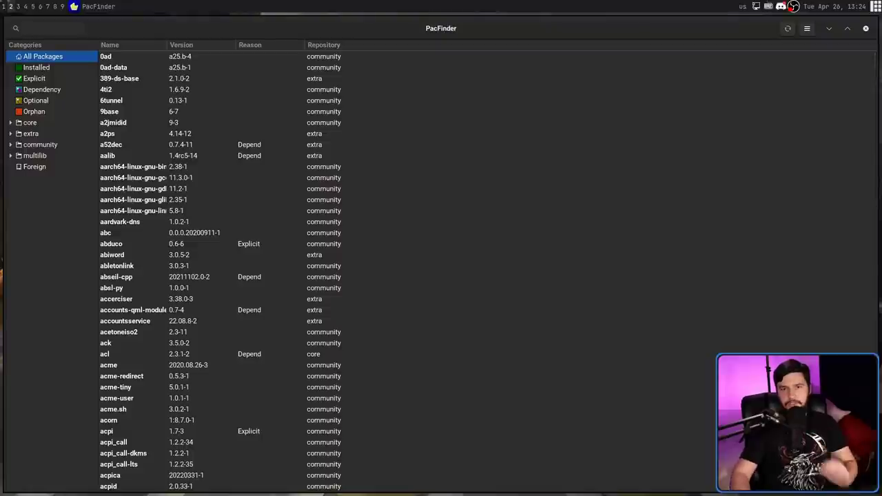
# Step: Show the Installed packages in PacFinder, and narrow the list to the Explicit ones
pyautogui.click(58, 69)
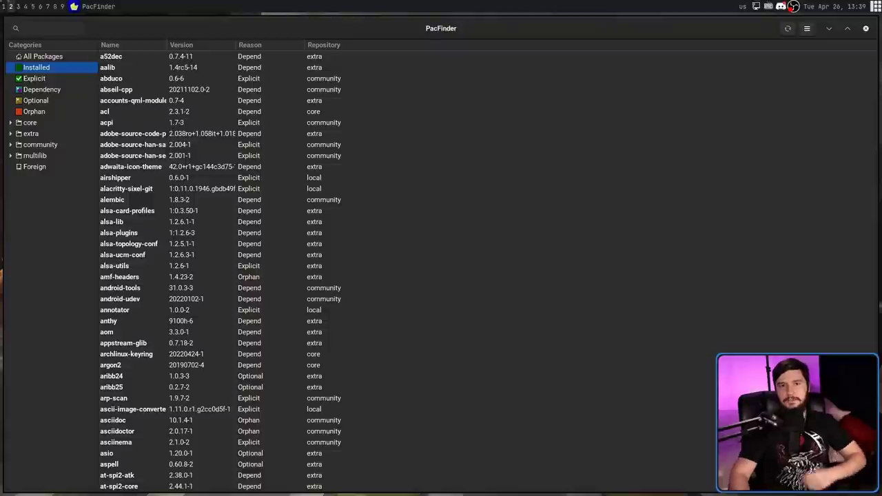
pyautogui.click(53, 79)
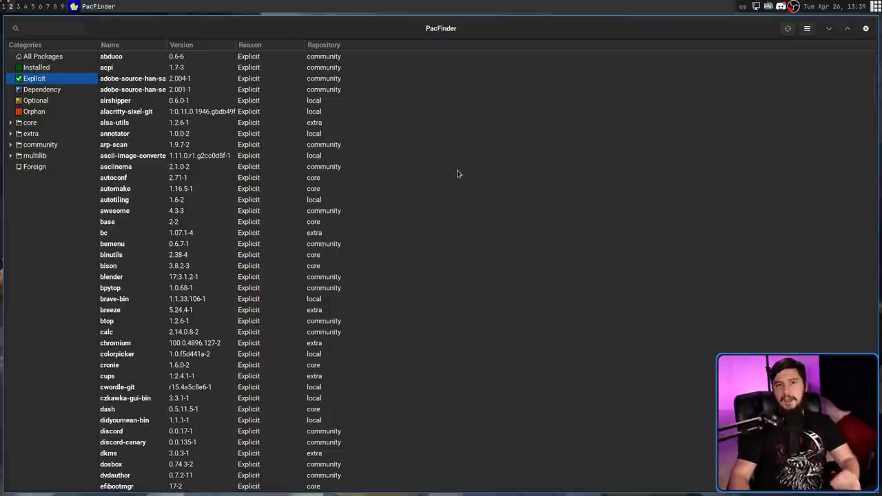
# Step: Open a new terminal with enlarged text and write the command pacman -Syu firefox without running it
pyautogui.press('super+Return')
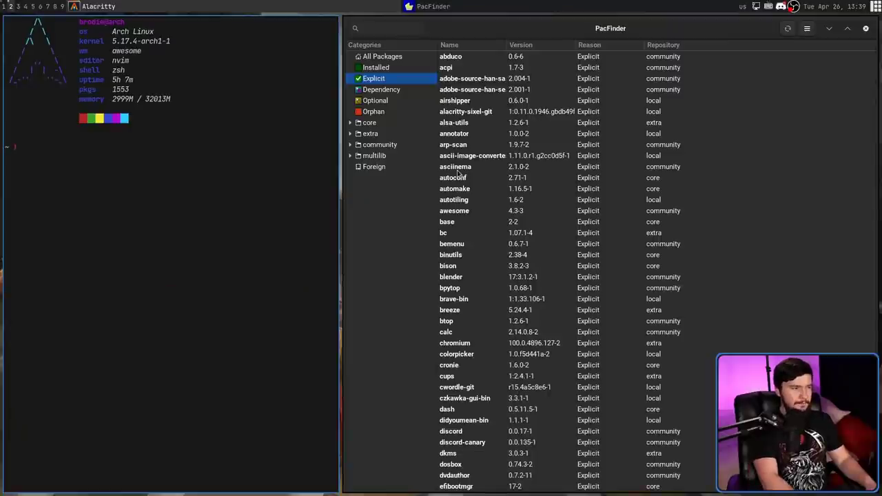
pyautogui.write('pacm')
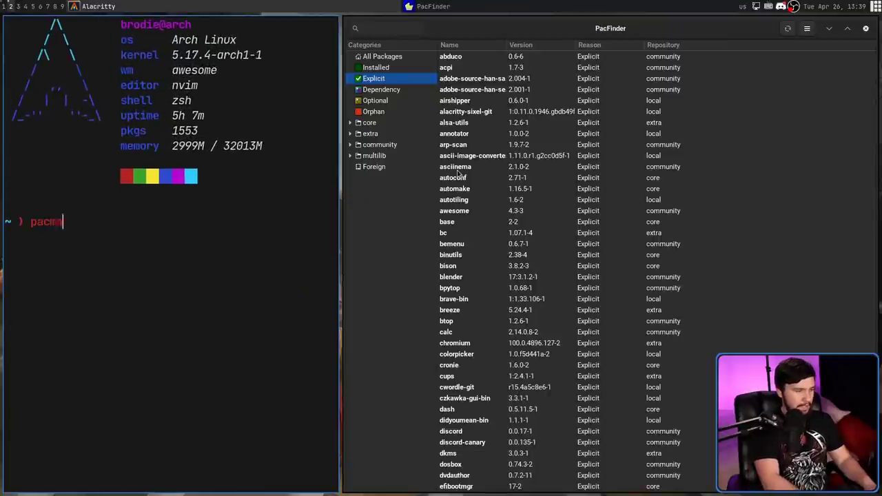
pyautogui.write('an -Syu firef')
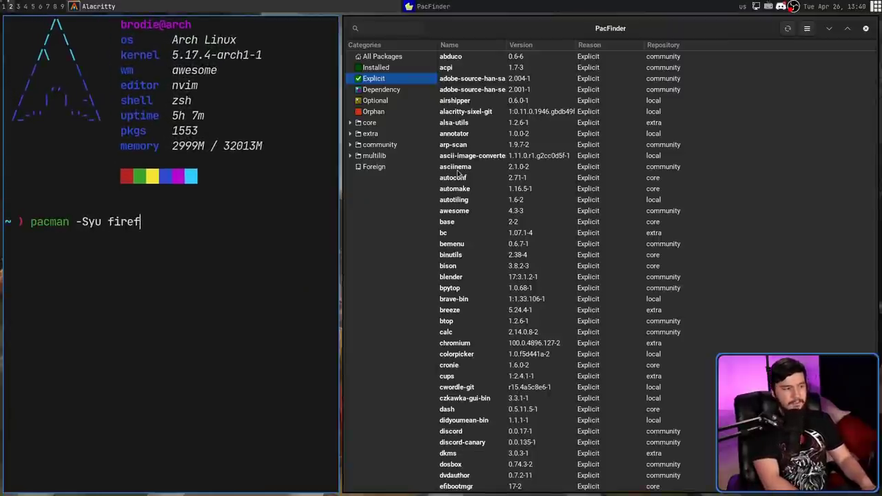
pyautogui.write('ox')
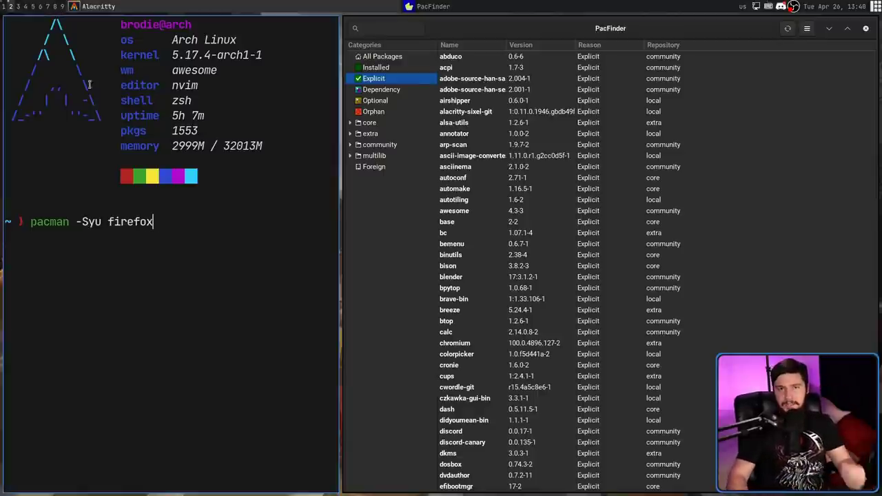
# Step: View the Dependency, Optional and Orphan package categories in turn, closing the terminal beside the list
pyautogui.click(381, 89)
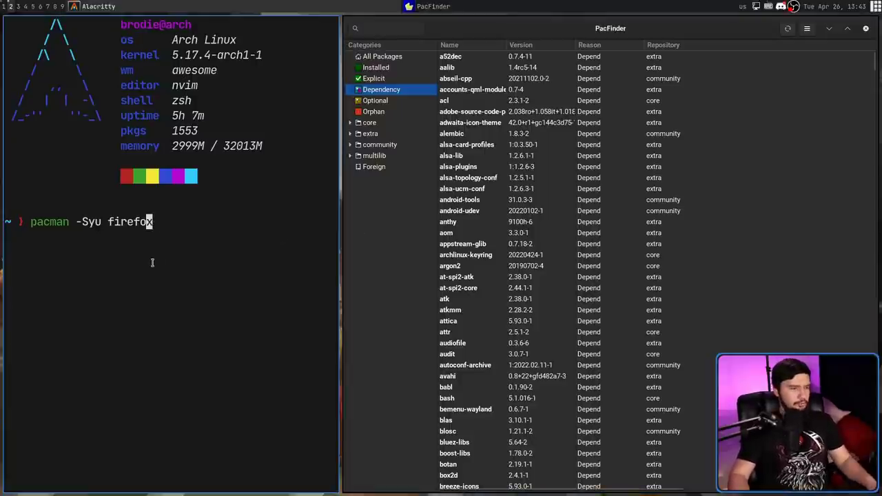
pyautogui.press('super+shift+c')
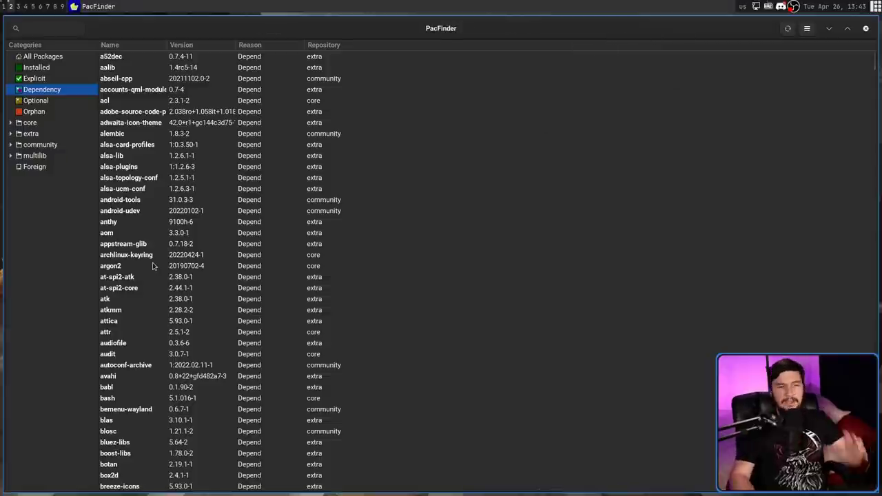
pyautogui.click(43, 100)
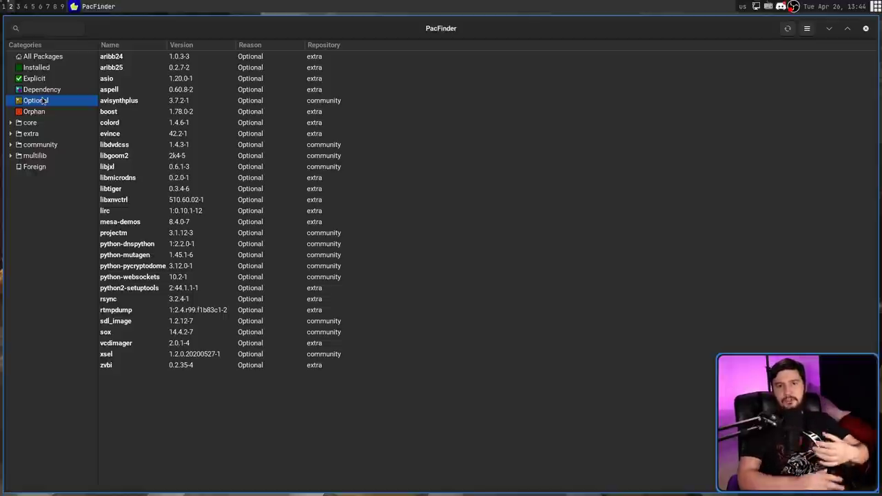
pyautogui.click(47, 111)
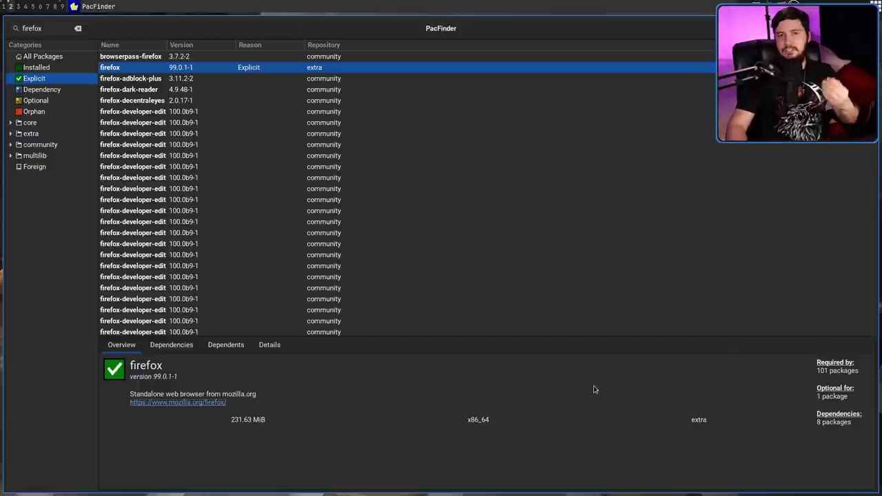
# Step: Review firefox's dependencies, dependents and details, and enlarge the package information area
pyautogui.click(192, 345)
pyautogui.click(236, 347)
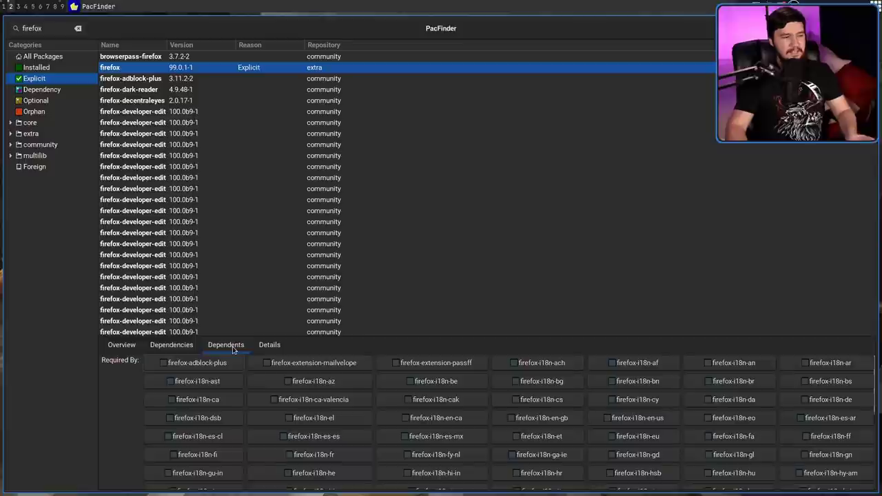
pyautogui.click(270, 346)
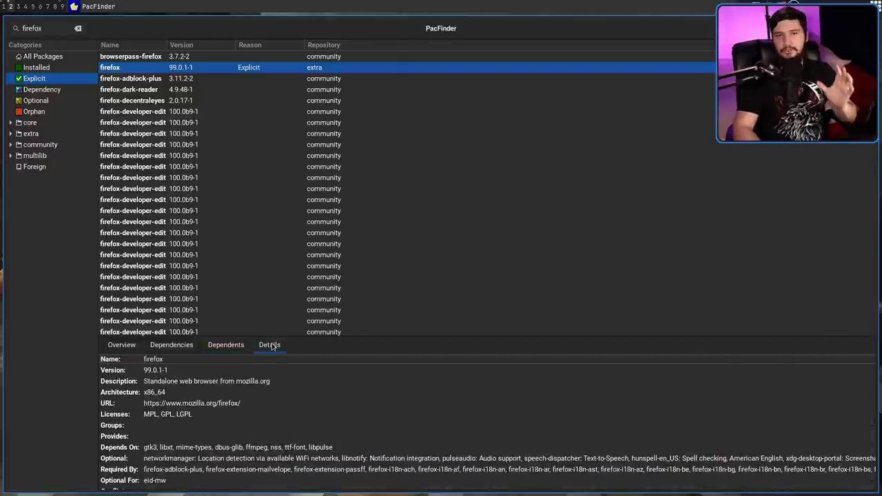
pyautogui.moveTo(272, 337); pyautogui.dragTo(272, 302)
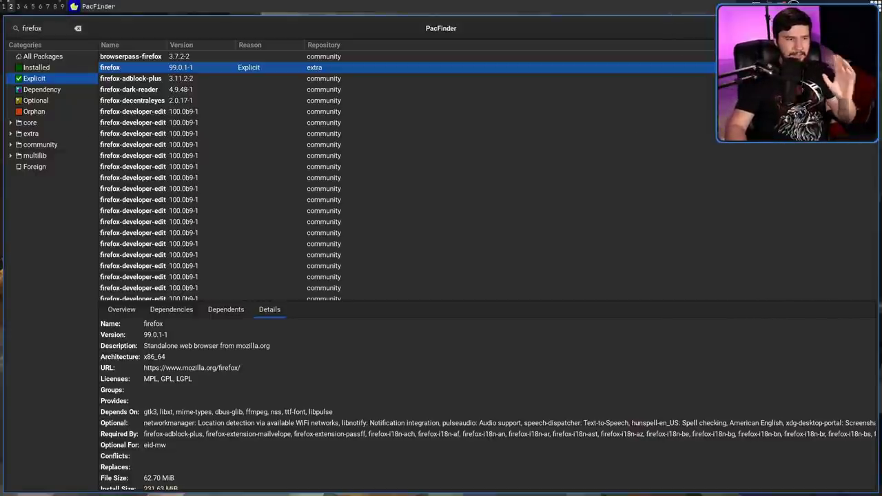
# Step: Follow the dependency chain from firefox through gtk3, cairo and zlib to glibc, viewing each package's own dependencies
pyautogui.click(183, 309)
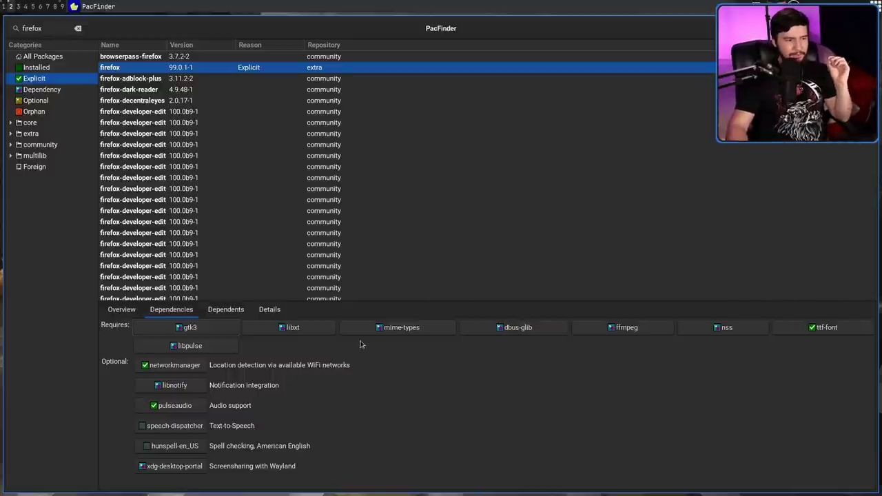
pyautogui.click(207, 330)
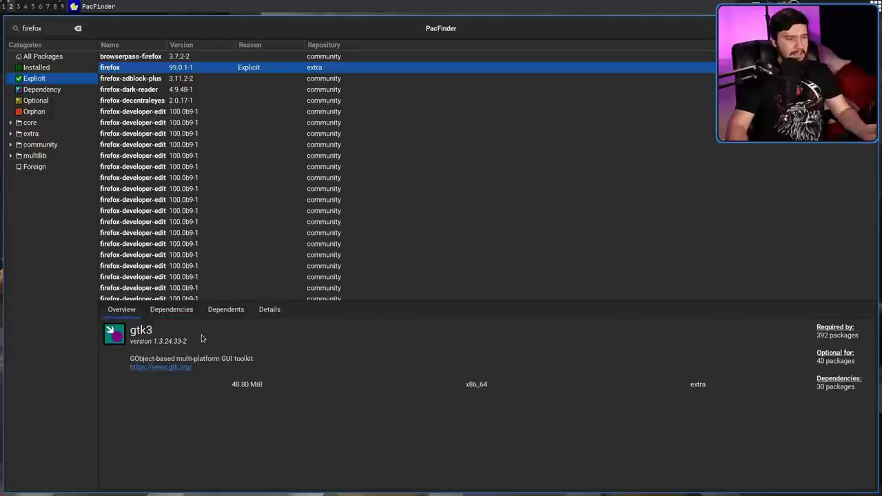
pyautogui.click(188, 314)
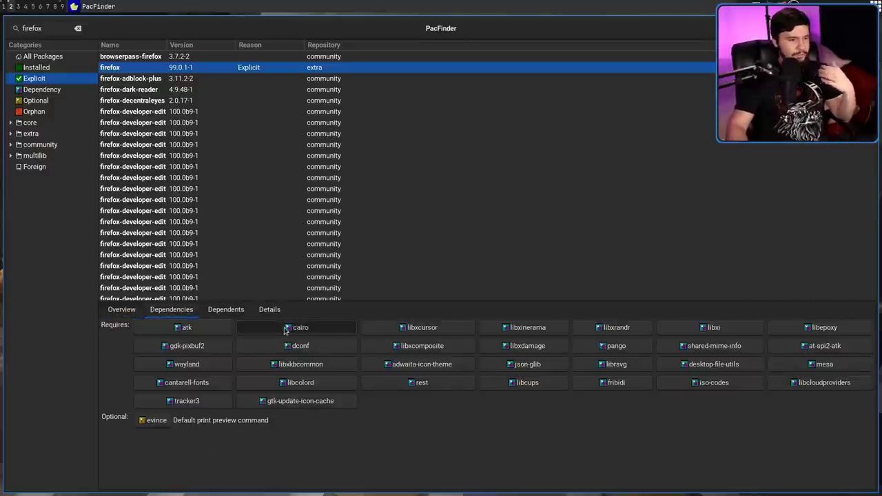
pyautogui.click(300, 327)
pyautogui.click(172, 309)
pyautogui.click(314, 331)
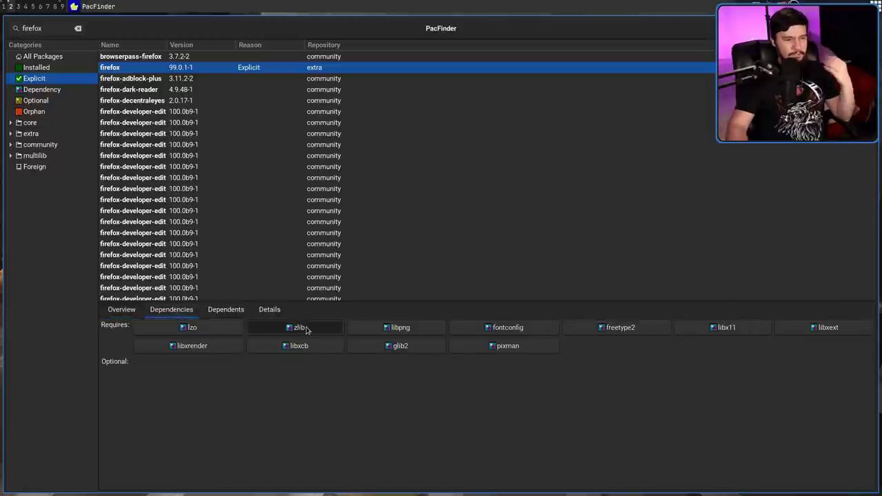
pyautogui.click(197, 310)
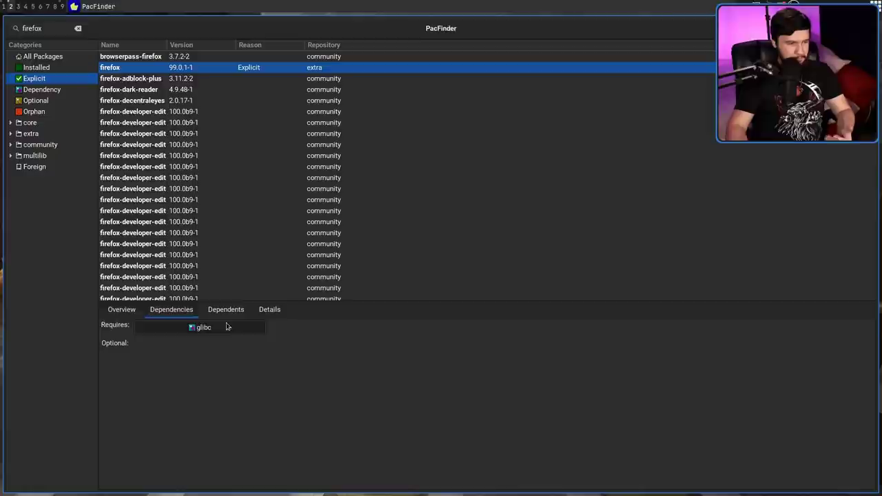
pyautogui.click(226, 328)
pyautogui.click(182, 313)
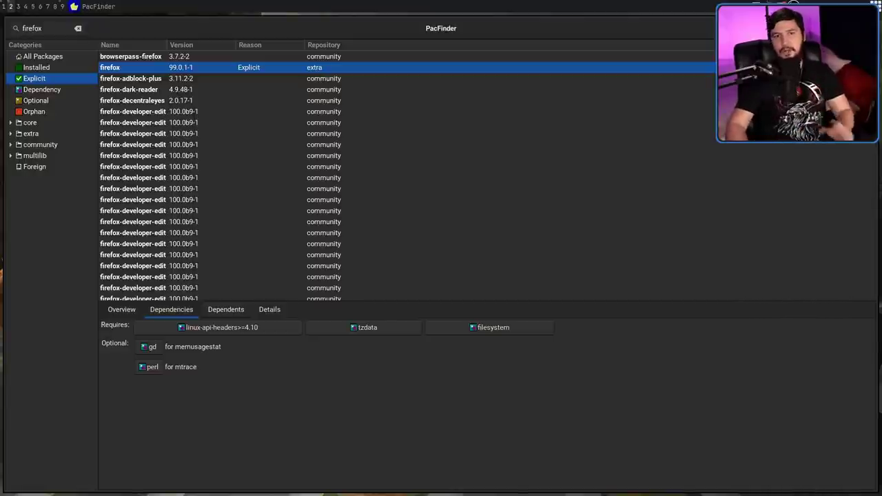
# Step: View the glibc overview and browse the packages that depend on it
pyautogui.click(128, 310)
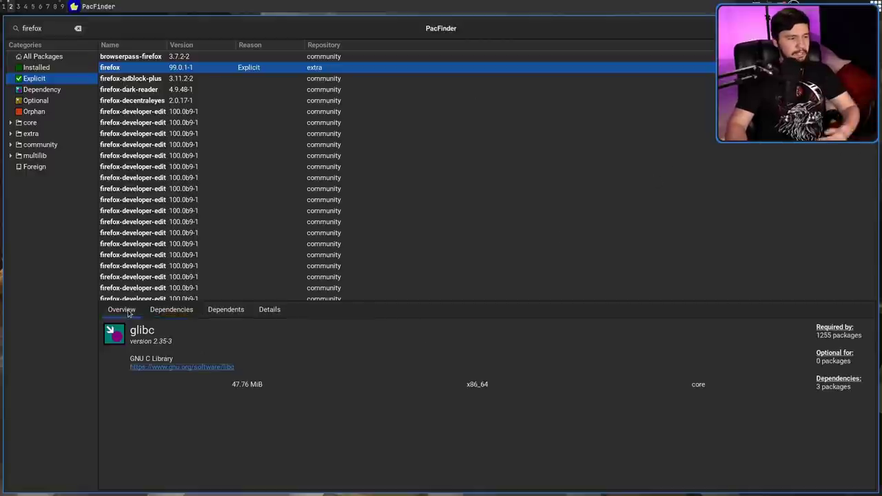
pyautogui.click(208, 309)
pyautogui.scroll(-5, 674, 336)
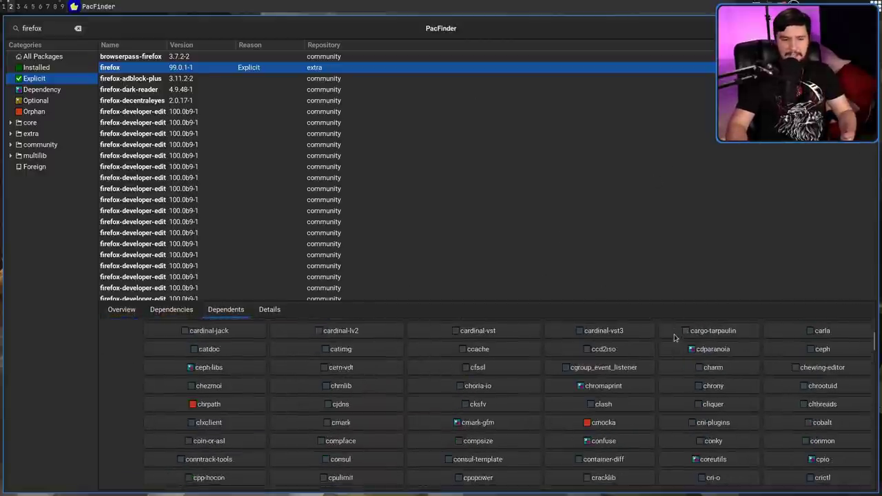
pyautogui.scroll(-15, 674, 337)
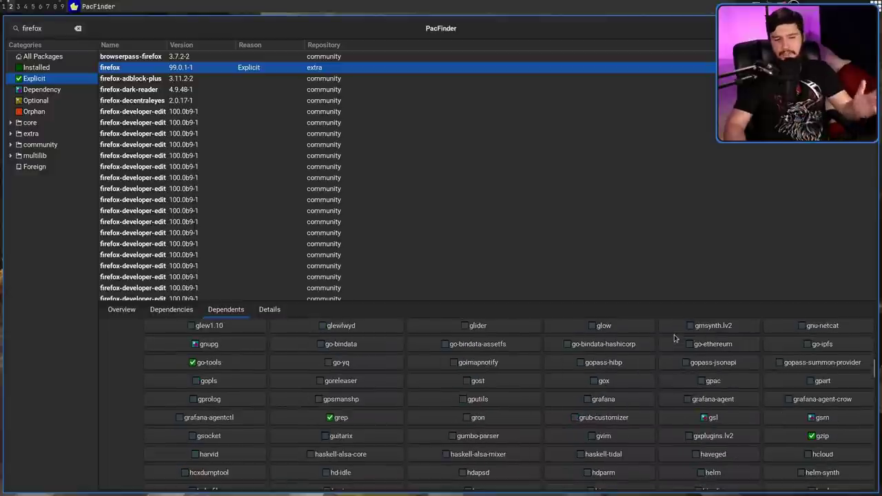
pyautogui.scroll(-10, 675, 339)
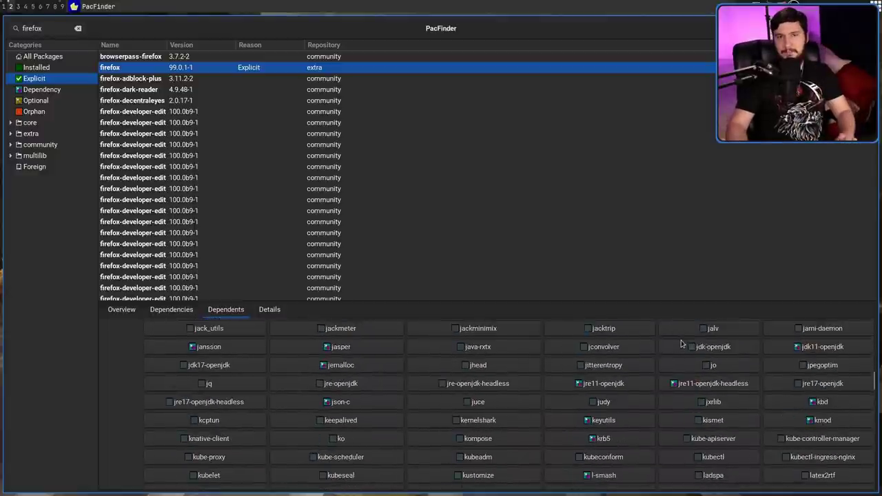
pyautogui.scroll(-10, 680, 343)
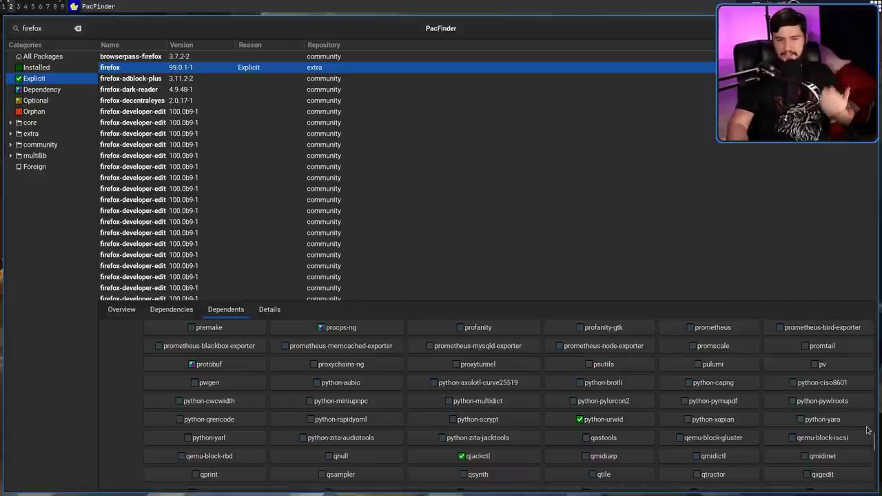
# Step: Browse more of glibc's dependents, and view the core, extra, community and multilib repositories in turn
pyautogui.moveTo(875, 445); pyautogui.dragTo(873, 386)
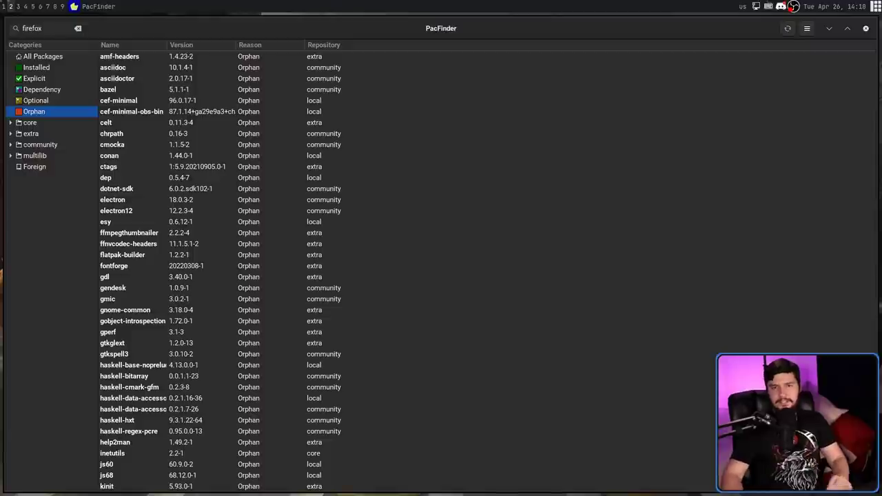
pyautogui.click(60, 125)
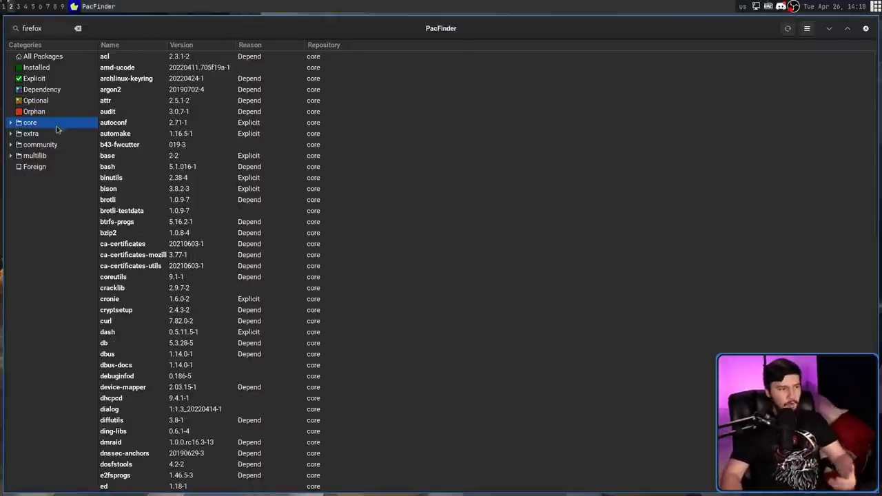
pyautogui.click(57, 136)
pyautogui.click(55, 146)
pyautogui.click(47, 158)
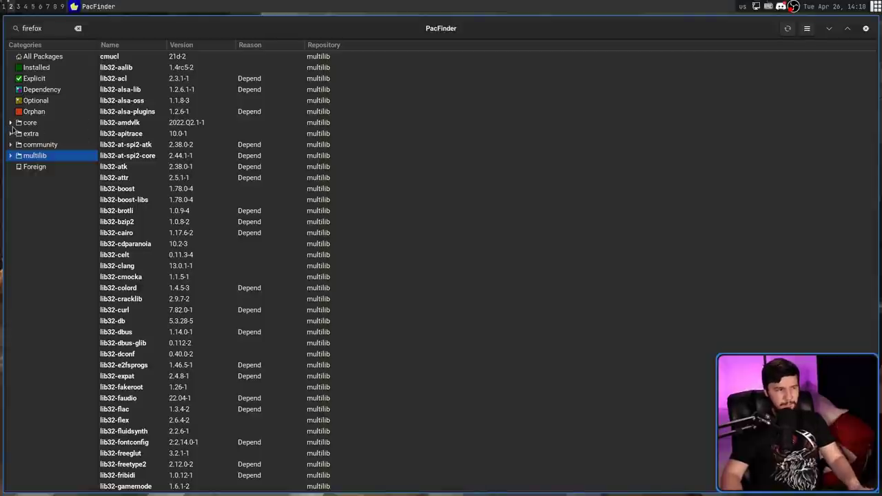
# Step: Expand the community repository's groups and view the packages in the i3 group
pyautogui.click(11, 145)
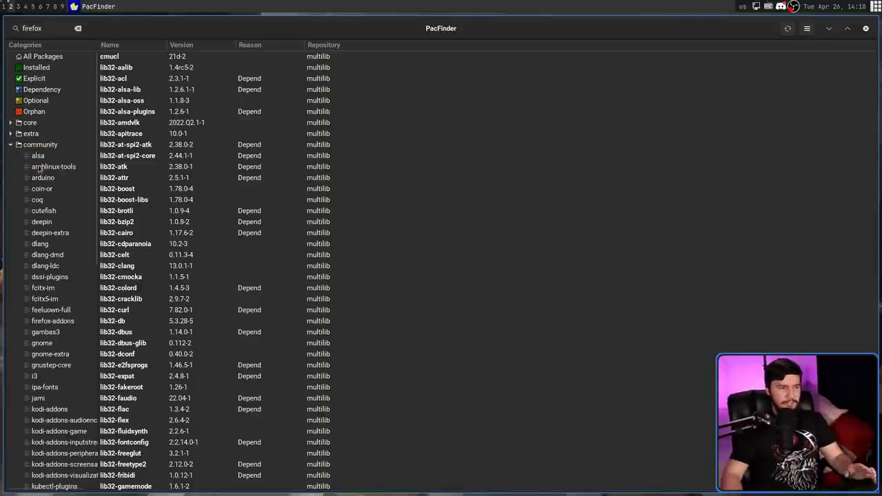
pyautogui.scroll(-5, 67, 179)
pyautogui.click(45, 200)
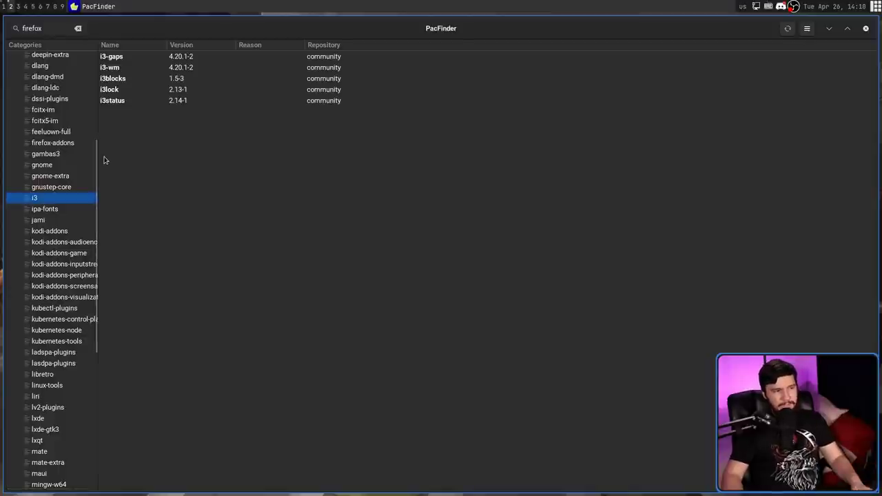
# Step: Open a terminal beside the package list and enlarge its text
pyautogui.press('super+Return')
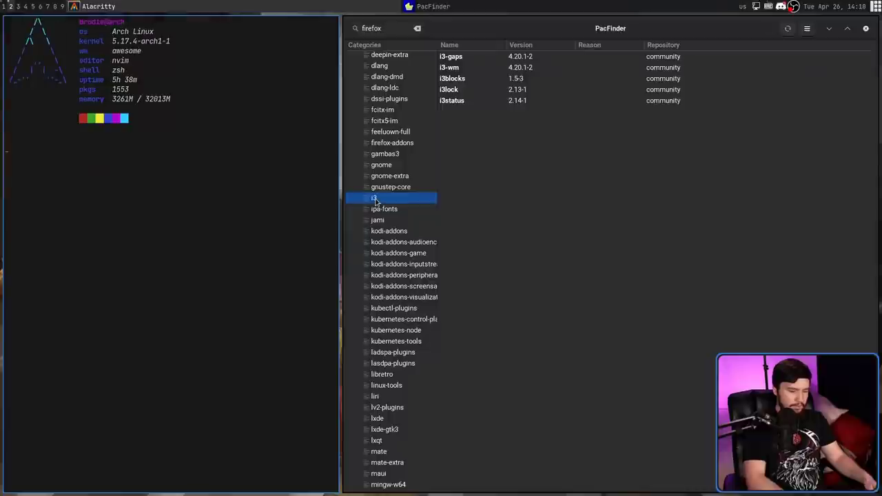
pyautogui.hotkey('ctrl', '=')
pyautogui.hotkey('ctrl', '=')
pyautogui.hotkey('ctrl', '=')
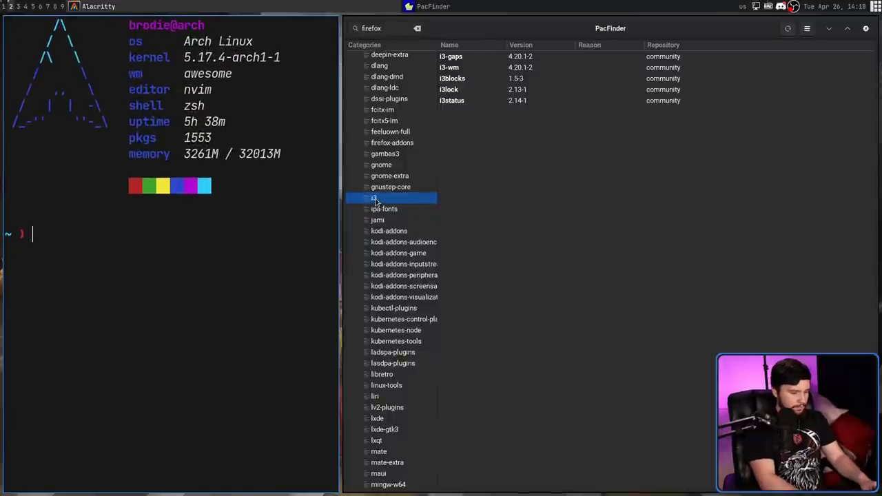
# Step: Run sudo pacman -S i3 in the terminal and authenticate with the account password to list the group's members
pyautogui.write('sudo p')
pyautogui.write('acman -S ')
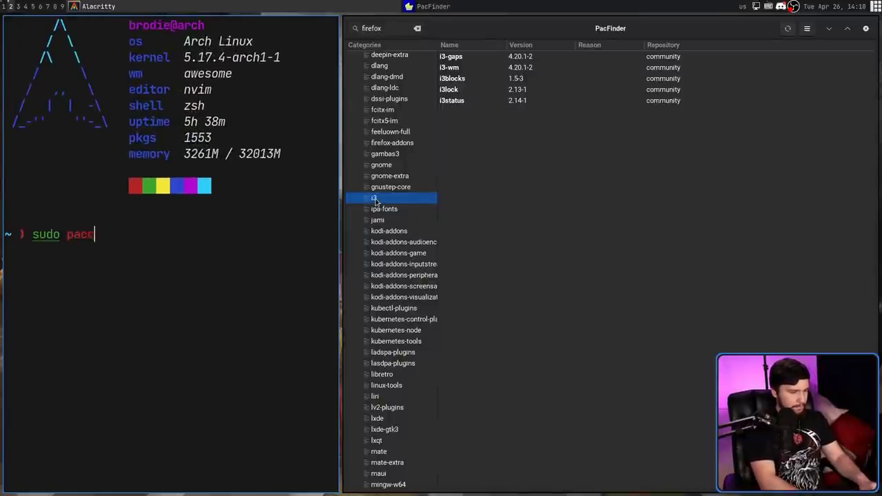
pyautogui.write('i3')
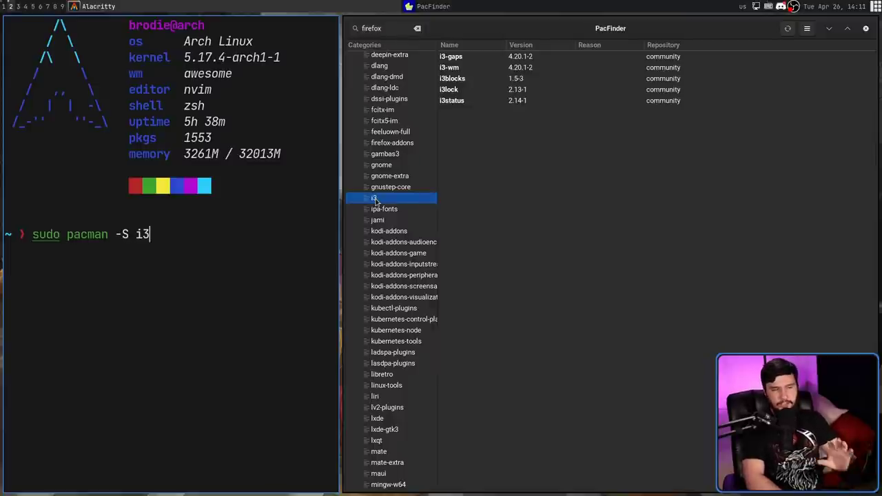
pyautogui.press('Return')
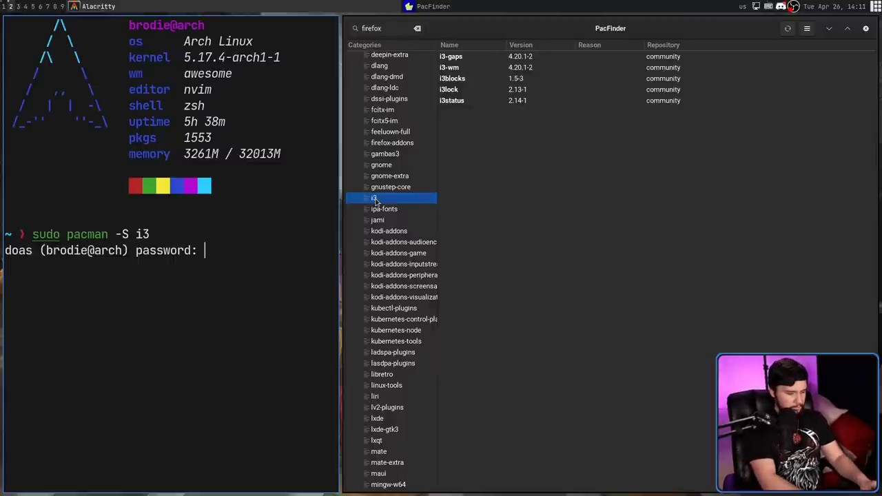
pyautogui.press('Return')
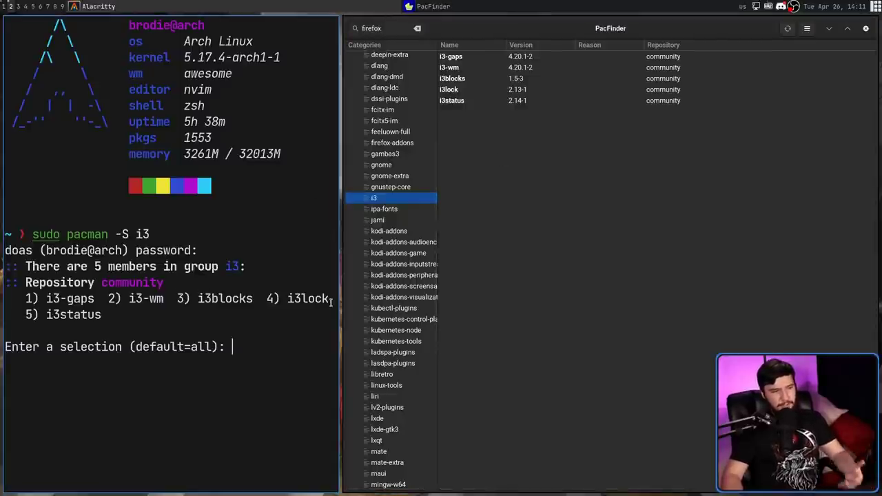
# Step: Expand the core repository and view its base-devel group, and return to the i3 group in community
pyautogui.scroll(5, 403, 173)
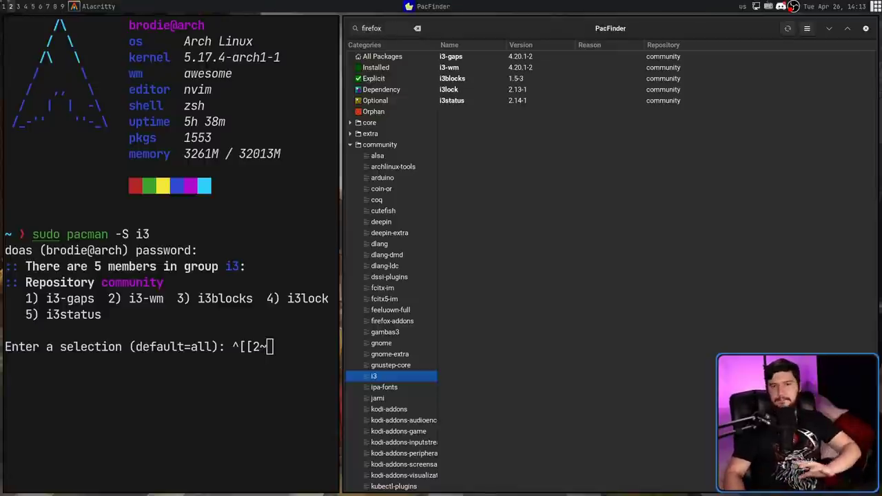
pyautogui.click(350, 123)
pyautogui.click(386, 134)
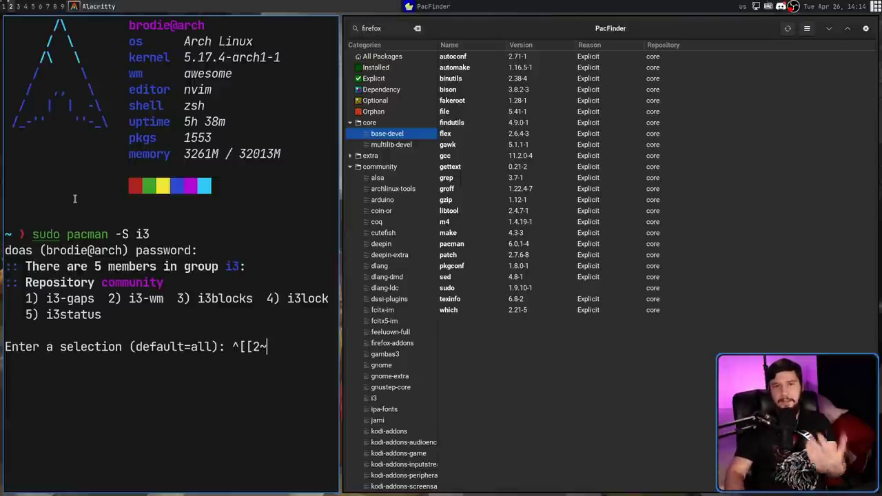
pyautogui.click(392, 398)
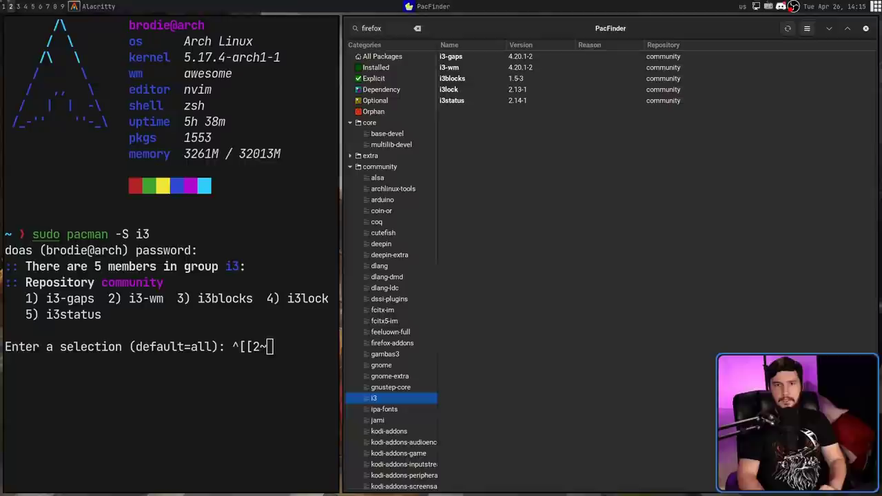
# Step: Browse the Foreign packages with the core and community groups collapsed, and view the core and extra repositories
pyautogui.click(349, 123)
pyautogui.click(350, 145)
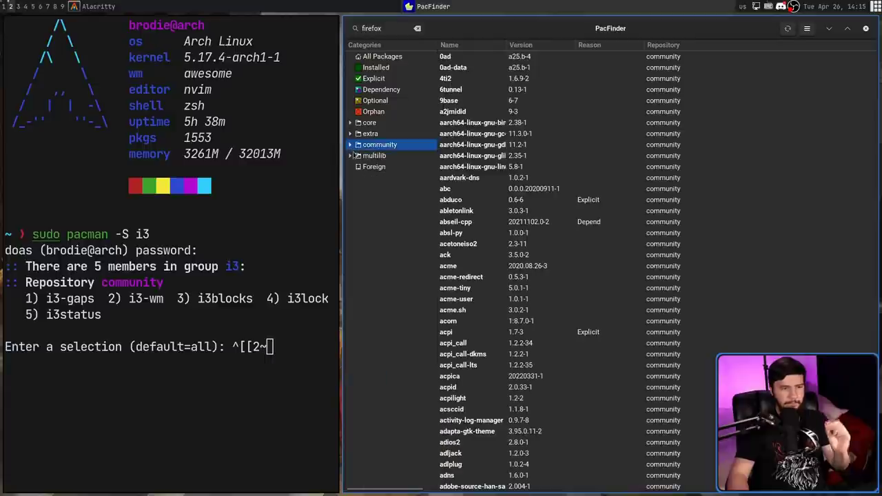
pyautogui.click(376, 166)
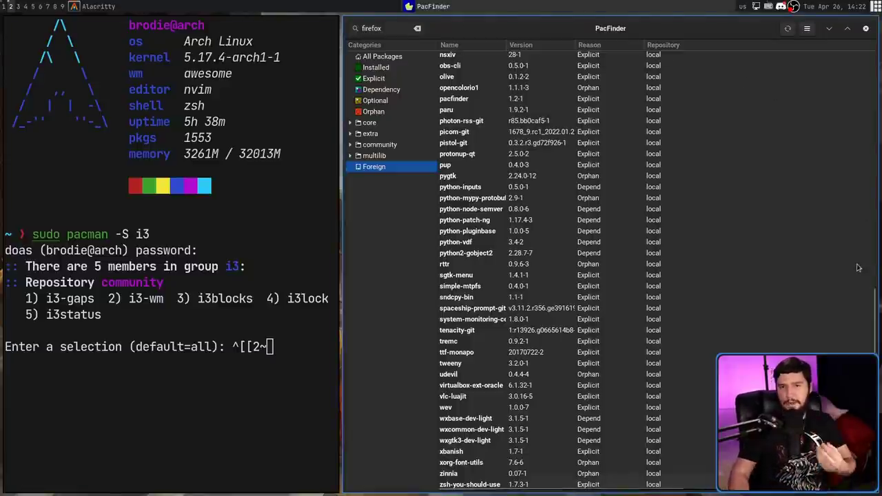
pyautogui.scroll(4, 858, 268)
pyautogui.scroll(3, 858, 267)
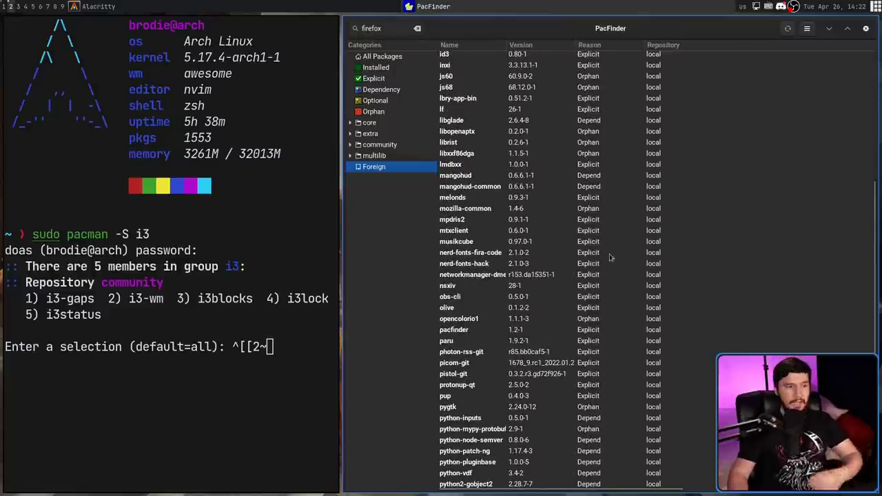
pyautogui.click(375, 123)
pyautogui.click(381, 134)
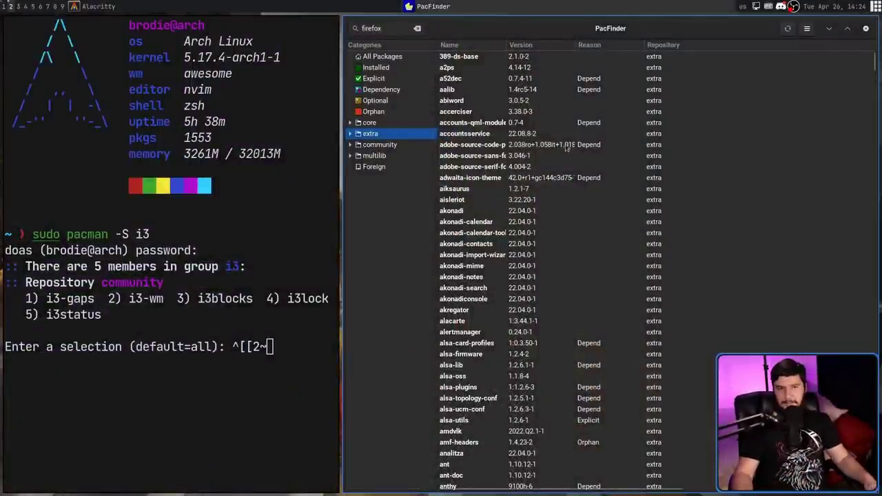
# Step: Show the package list in full screen and restore the side-by-side layout
pyautogui.click(387, 32)
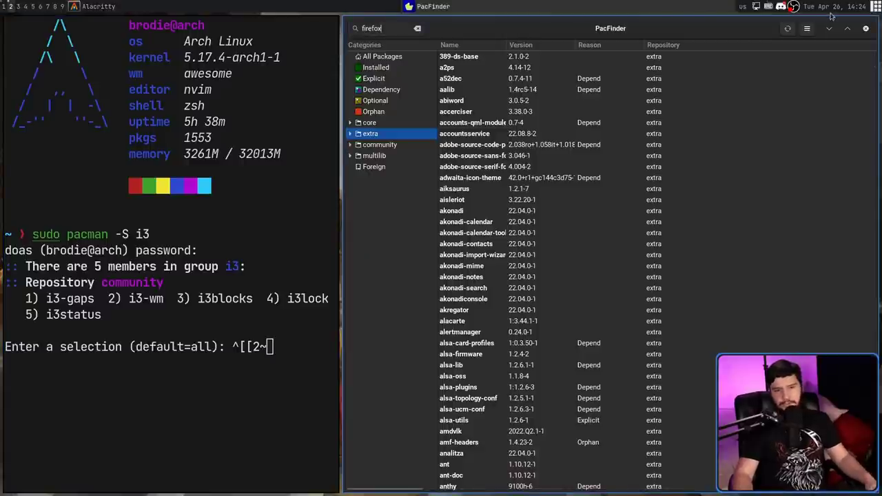
pyautogui.press('super+f')
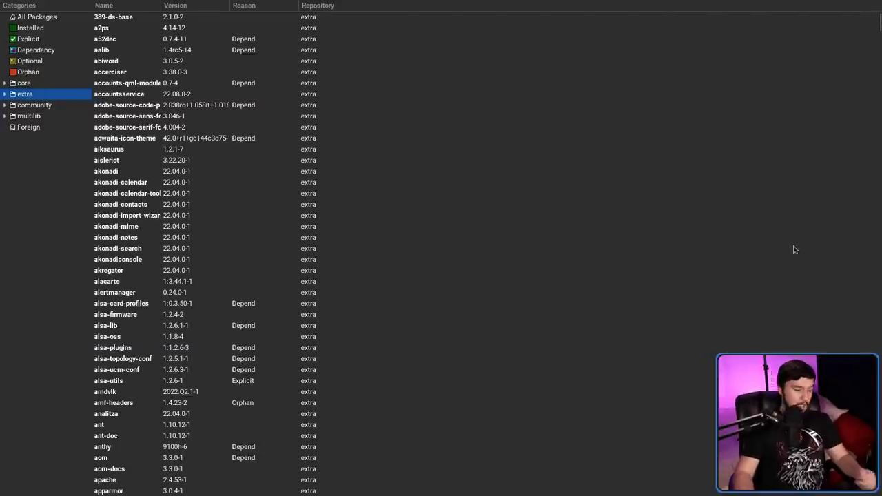
pyautogui.press('super+f')
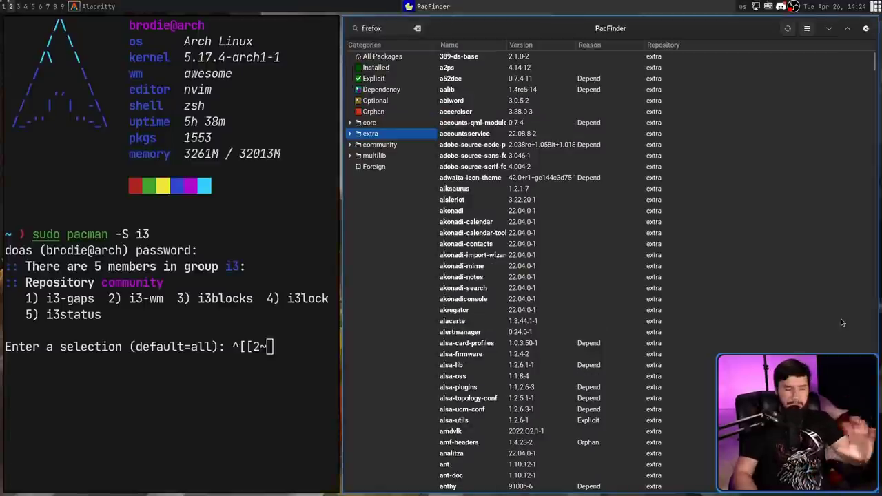